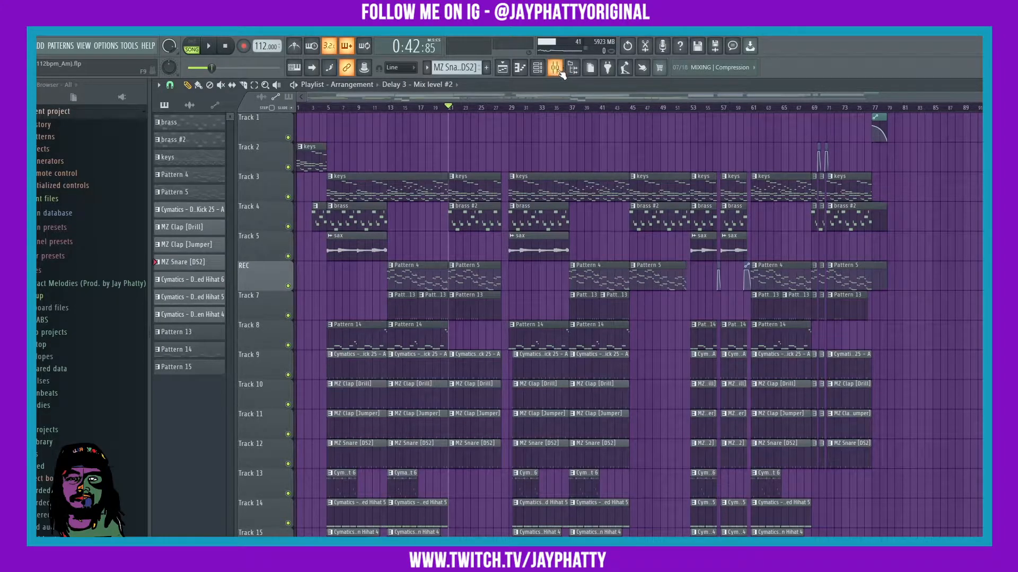
Look over the arrangement's instrument, drum and vocal tracks and play the song from bar 21
{"action": "scroll", "coordinate": [535, 175], "scroll_direction": "down", "scroll_amount": 4}
{"action": "scroll", "coordinate": [535, 174], "scroll_direction": "down", "scroll_amount": 5}
{"action": "scroll", "coordinate": [536, 176], "scroll_direction": "up", "scroll_amount": 9}
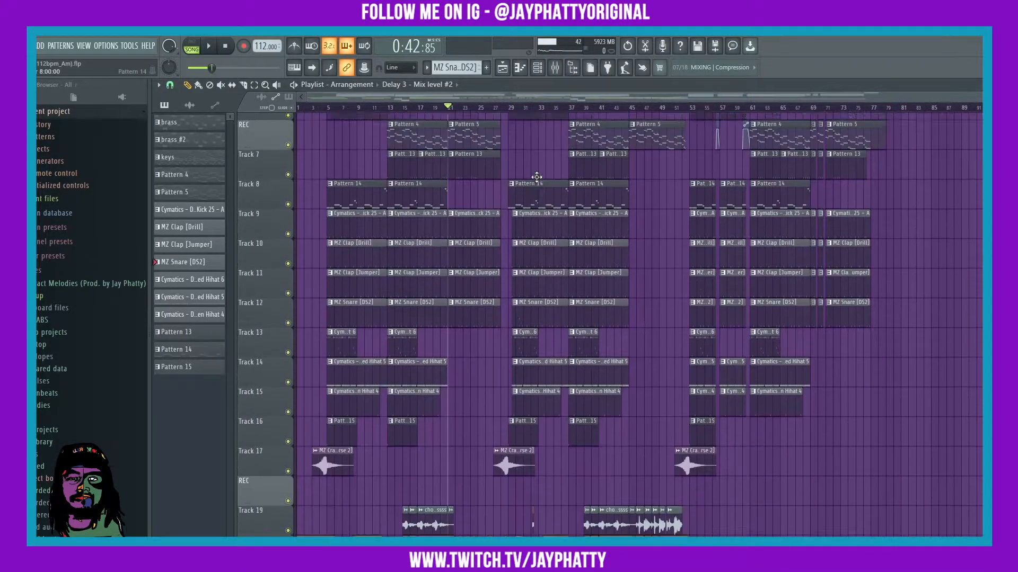
{"action": "scroll", "coordinate": [536, 164], "scroll_direction": "down", "scroll_amount": 5}
{"action": "scroll", "coordinate": [537, 164], "scroll_direction": "down", "scroll_amount": 4}
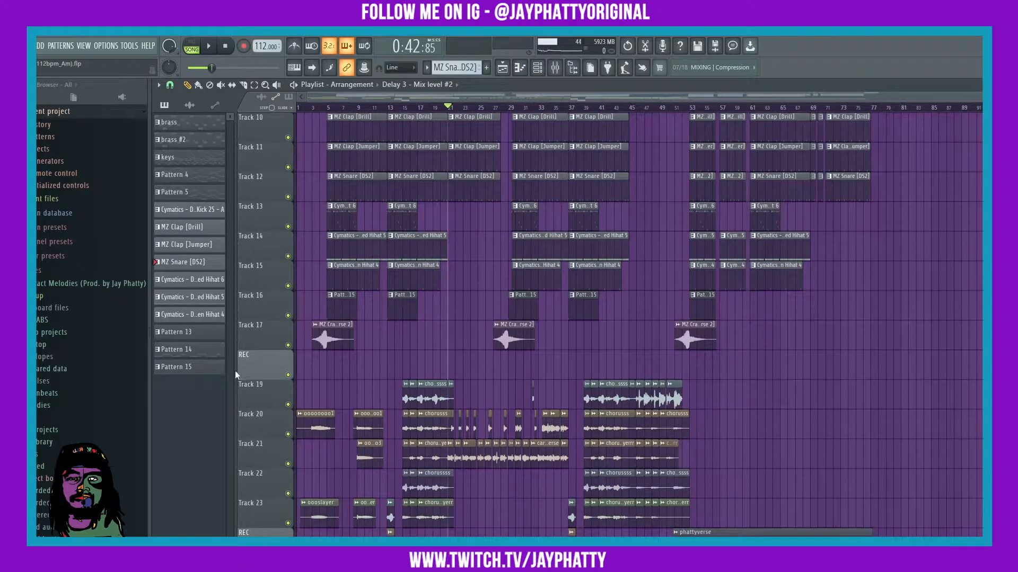
{"action": "left_click", "coordinate": [556, 71]}
{"action": "left_click", "coordinate": [555, 71]}
{"action": "key", "text": "space"}
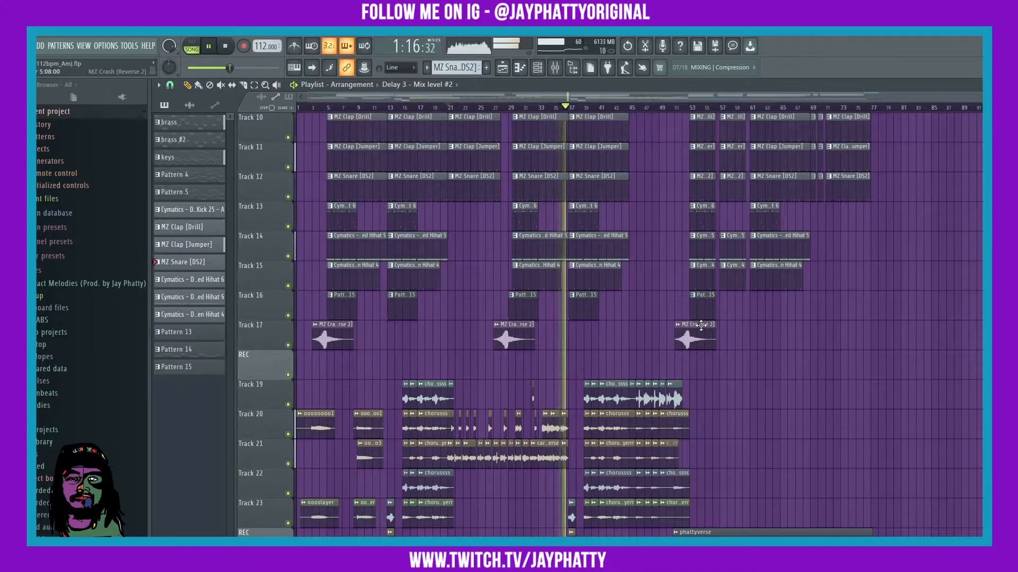
{"action": "key", "text": "space"}
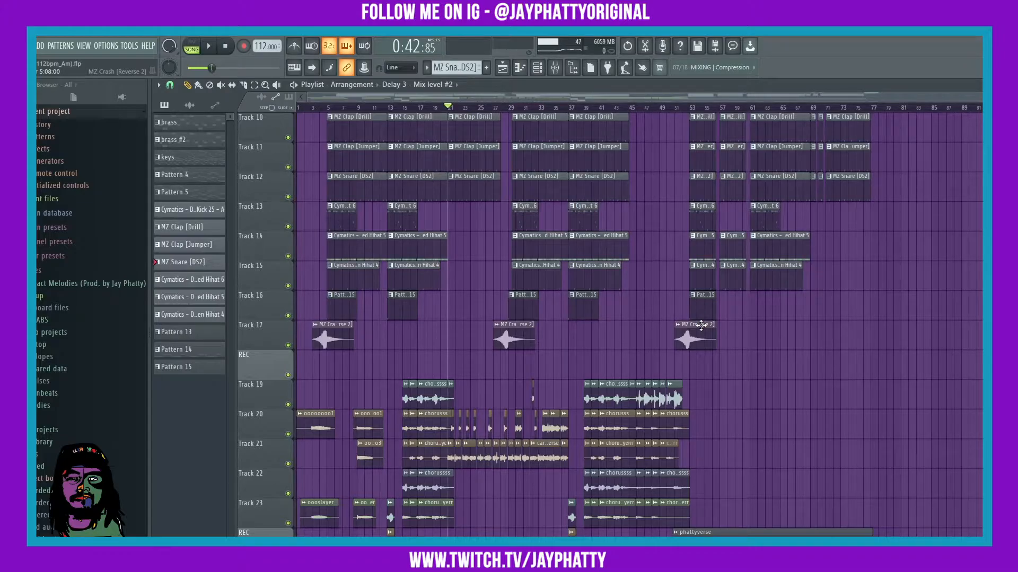
Solo Track 21 with the cardelverse vocal clips and play it briefly from bar 21
{"action": "scroll", "coordinate": [443, 106], "scroll_direction": "up", "scroll_amount": 5}
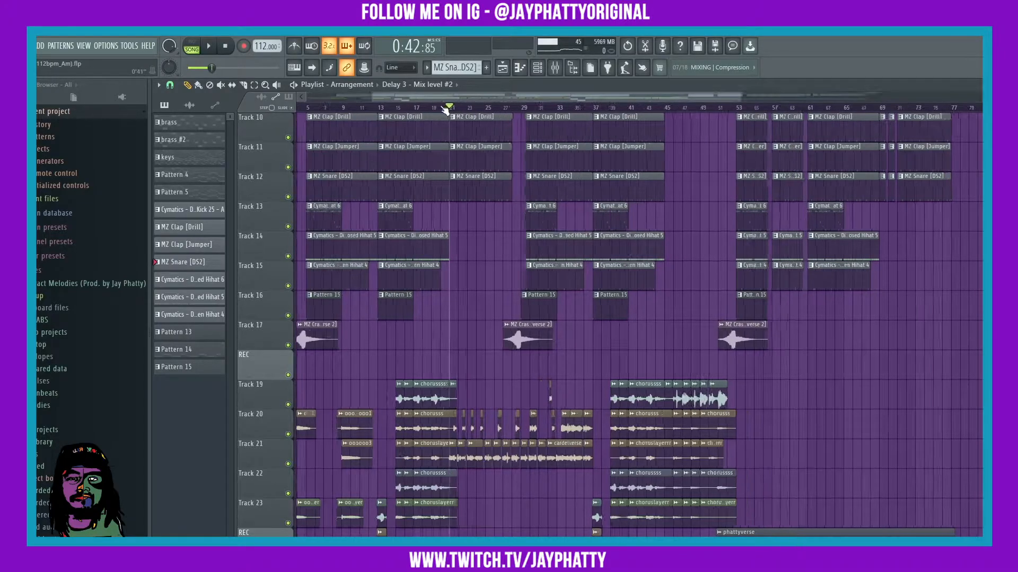
{"action": "scroll", "coordinate": [454, 116], "scroll_direction": "down", "scroll_amount": 3}
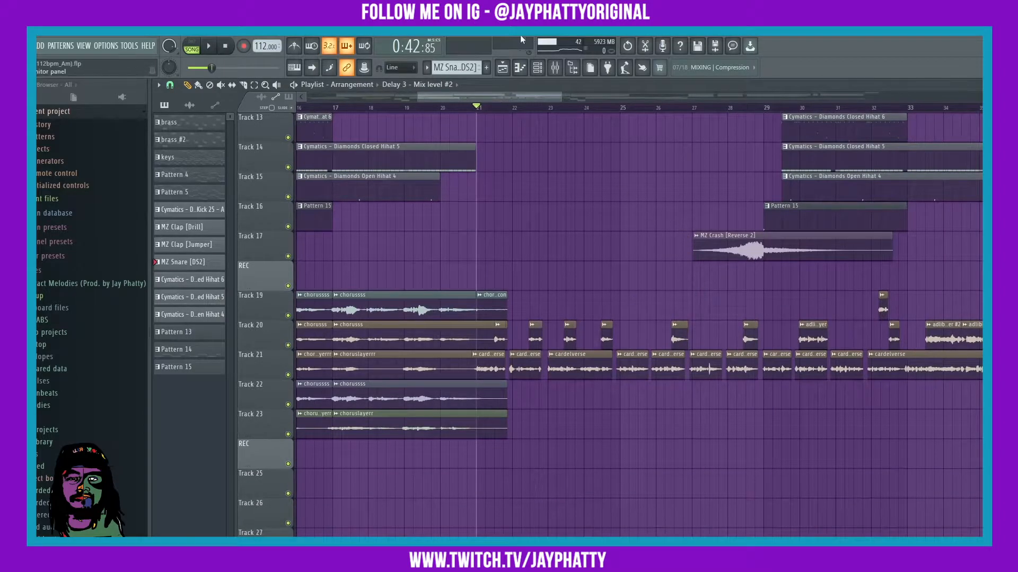
{"action": "scroll", "coordinate": [477, 110], "scroll_direction": "down", "scroll_amount": 2}
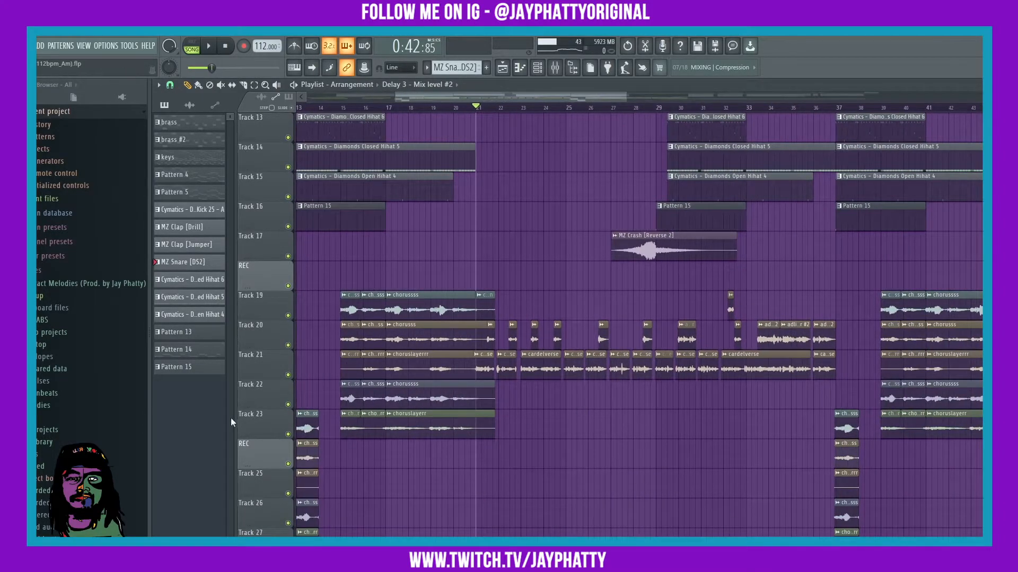
{"action": "right_click", "coordinate": [289, 376]}
{"action": "key", "text": "space"}
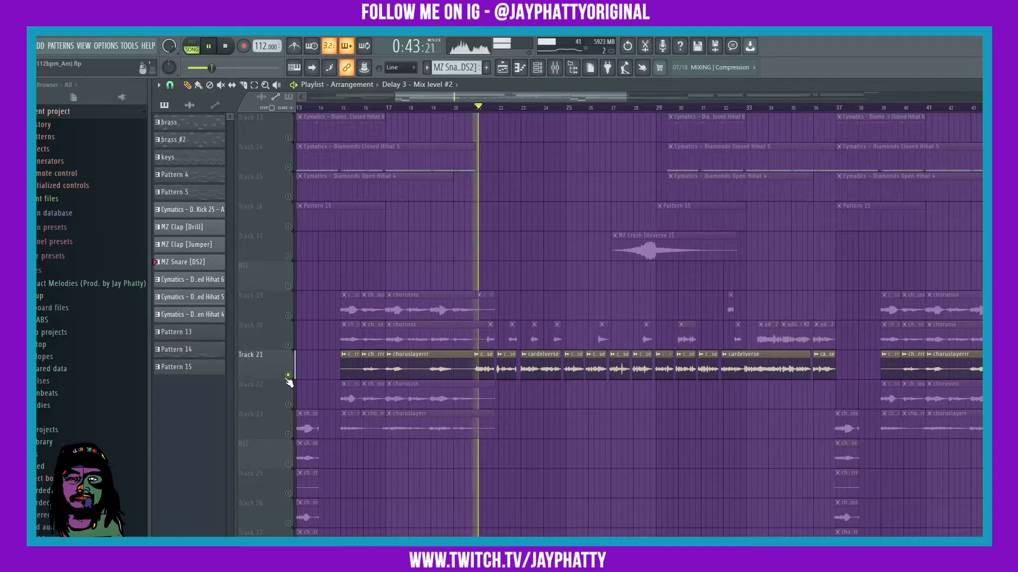
{"action": "key", "text": "space"}
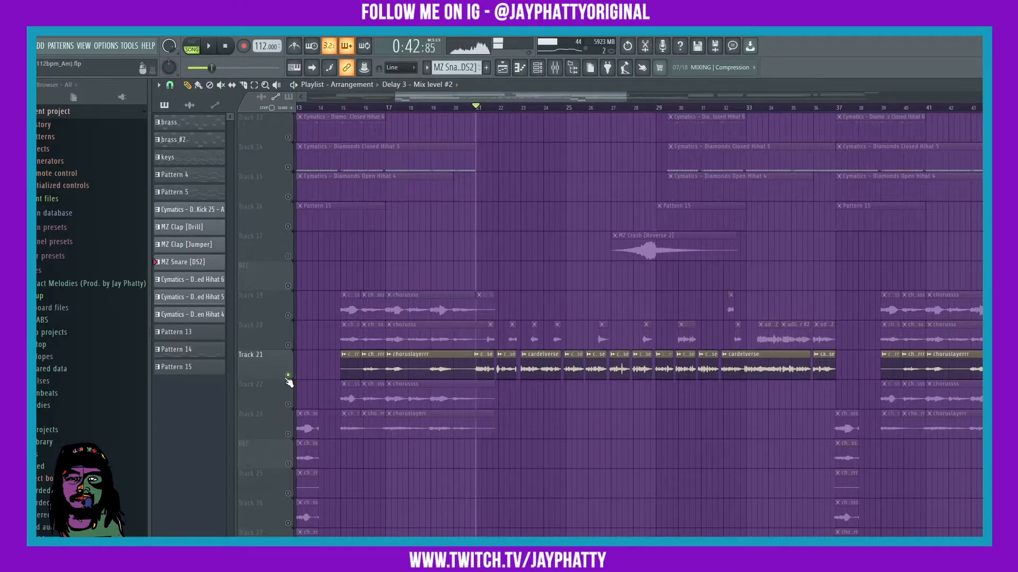
Enable Track 20 alongside Track 21 and play the ad-libs with the verse from bars 21 and 22
{"action": "left_click", "coordinate": [288, 346]}
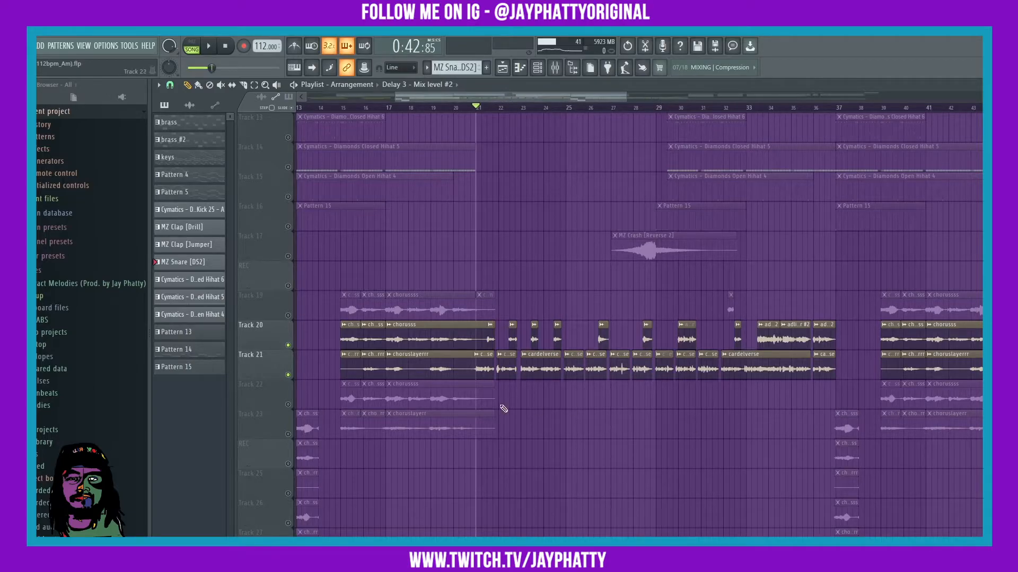
{"action": "key", "text": "space"}
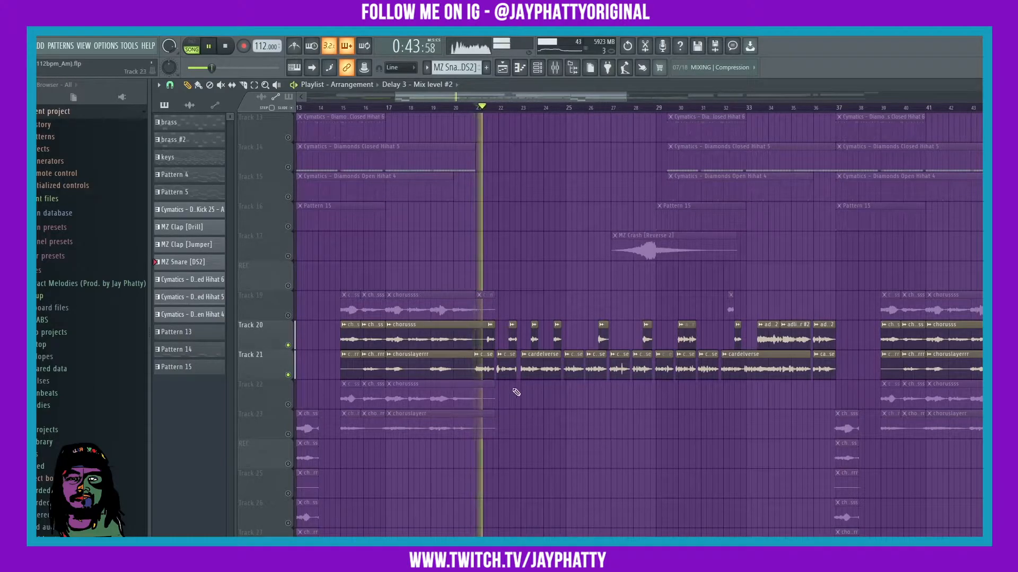
{"action": "key", "text": "space"}
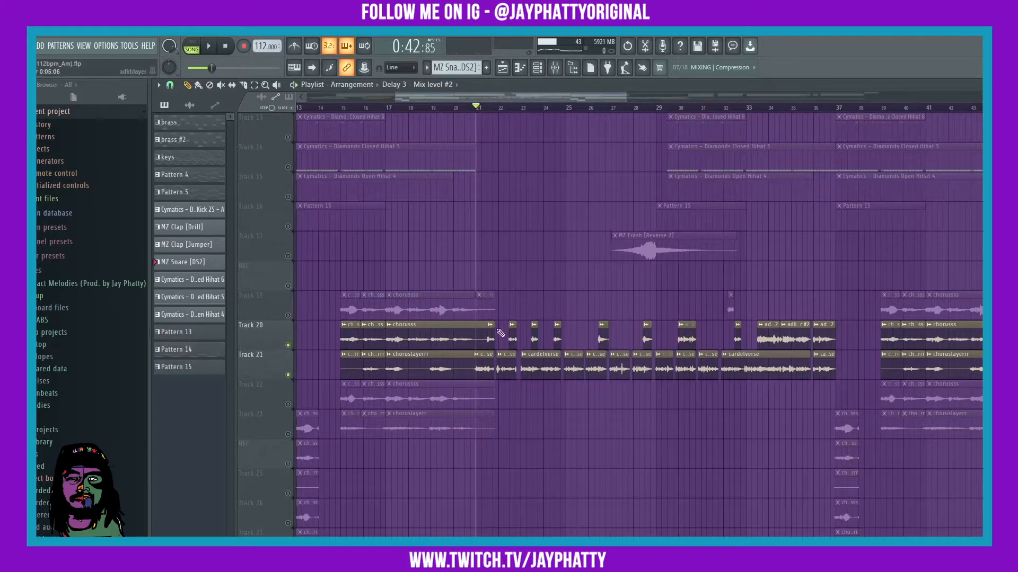
{"action": "left_click", "coordinate": [501, 108]}
{"action": "key", "text": "space"}
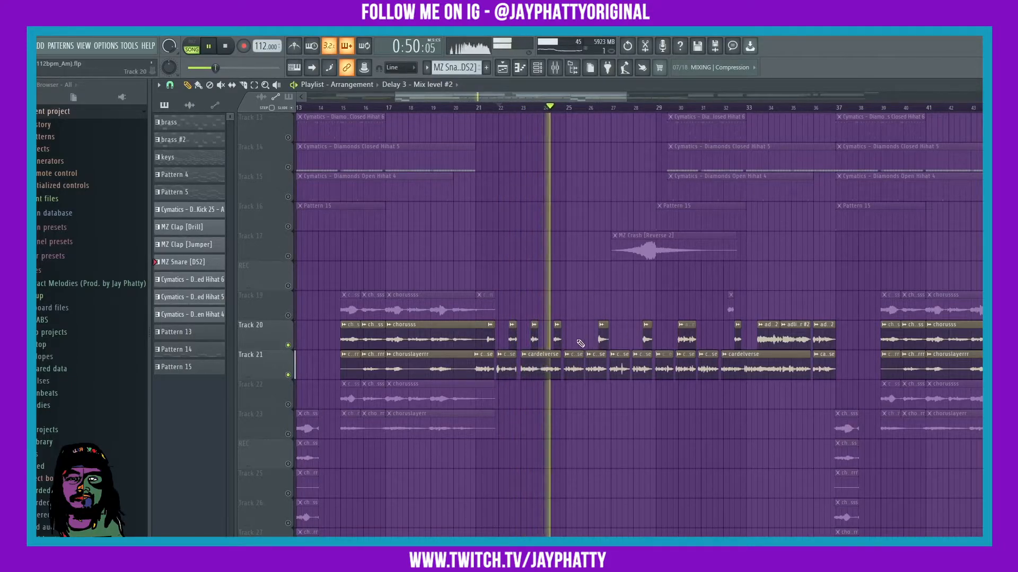
{"action": "key", "text": "space"}
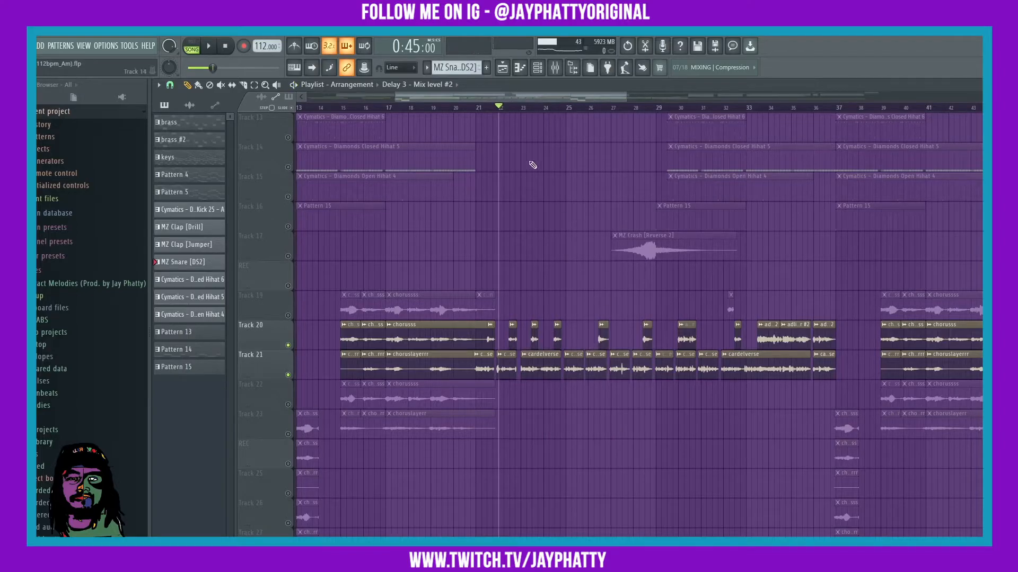
Return the playhead to bar 21 and show the saved mixer track states for the cardelverse mixer track
{"action": "left_click", "coordinate": [477, 107]}
{"action": "left_click", "coordinate": [556, 68]}
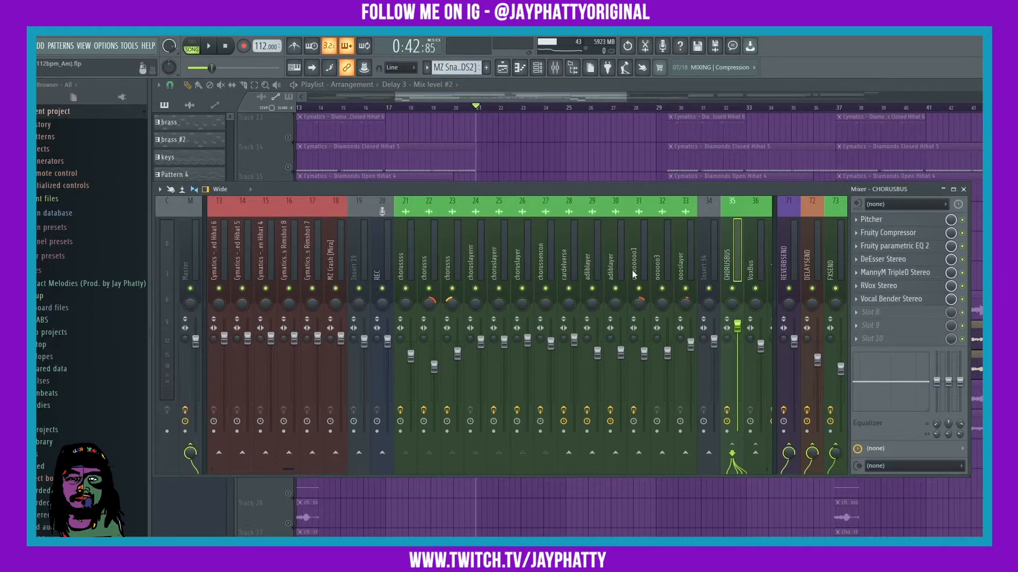
{"action": "left_click", "coordinate": [571, 263]}
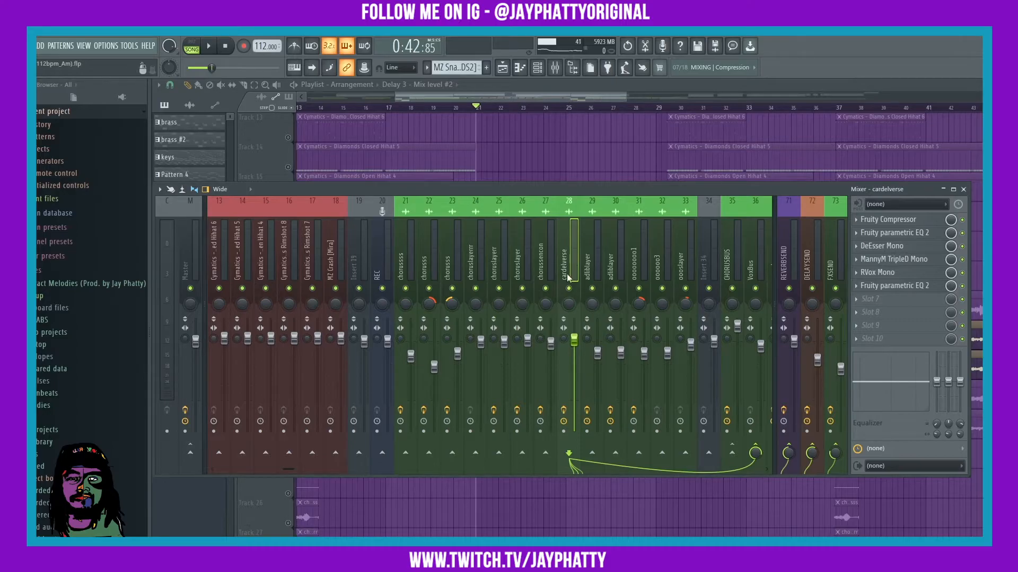
{"action": "right_click", "coordinate": [580, 267]}
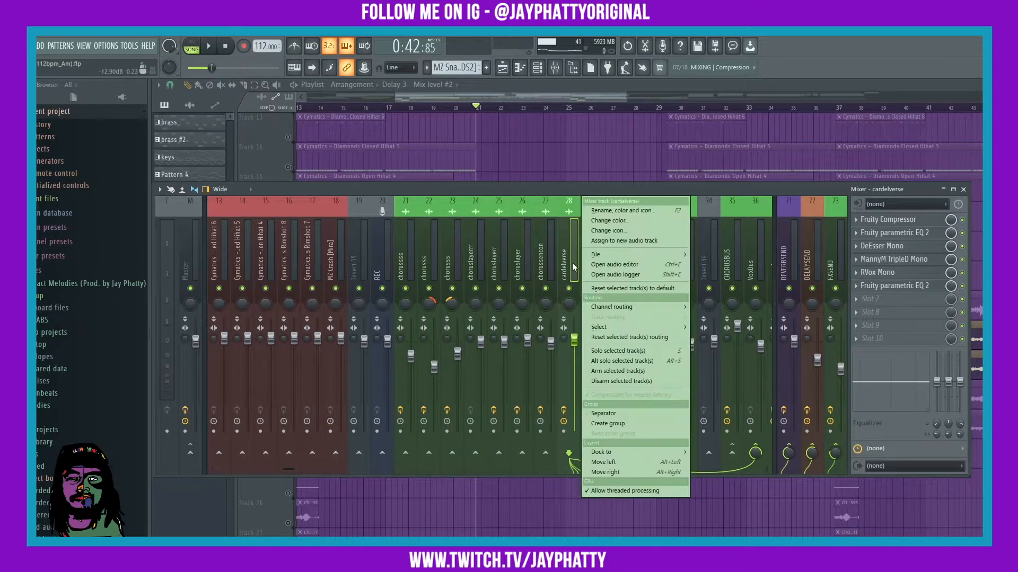
{"action": "mouse_move", "coordinate": [597, 258]}
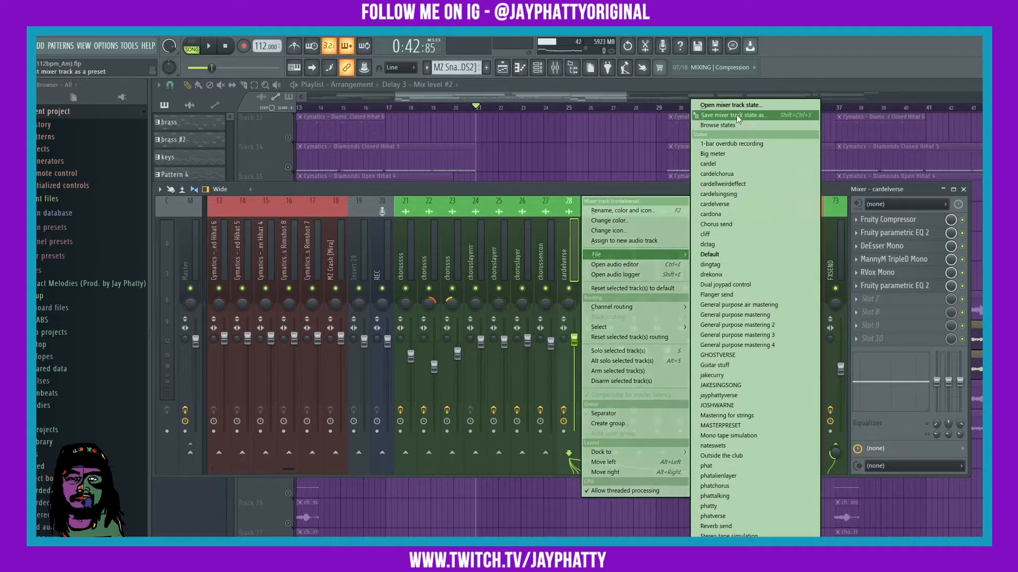
{"action": "left_click", "coordinate": [523, 188]}
Compare the effect chains of the two adliblayer mixer tracks, 29 and 30
{"action": "left_click", "coordinate": [595, 249]}
{"action": "left_click", "coordinate": [615, 263]}
{"action": "left_click", "coordinate": [589, 264]}
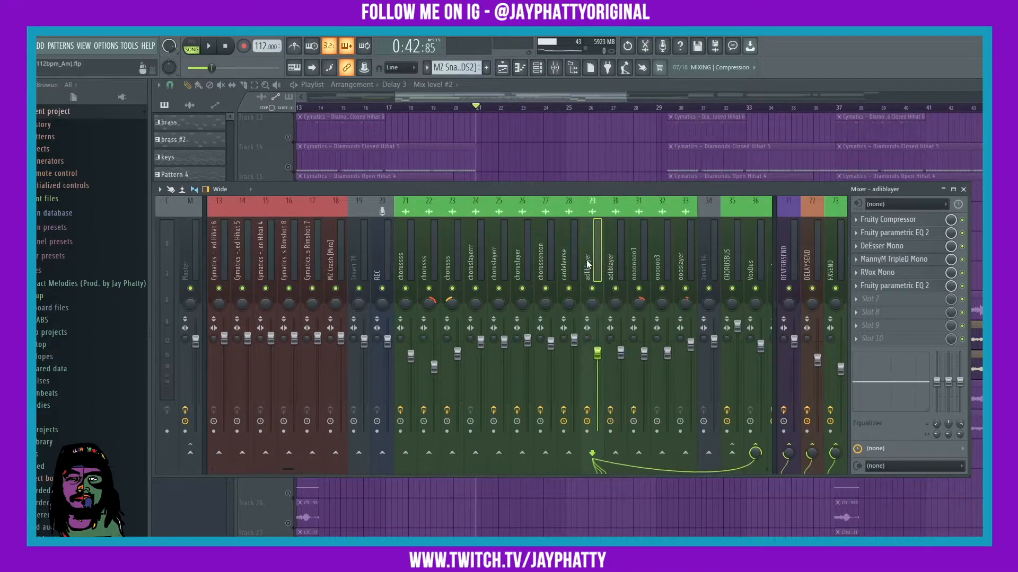
{"action": "left_click", "coordinate": [612, 261]}
{"action": "left_click", "coordinate": [589, 263]}
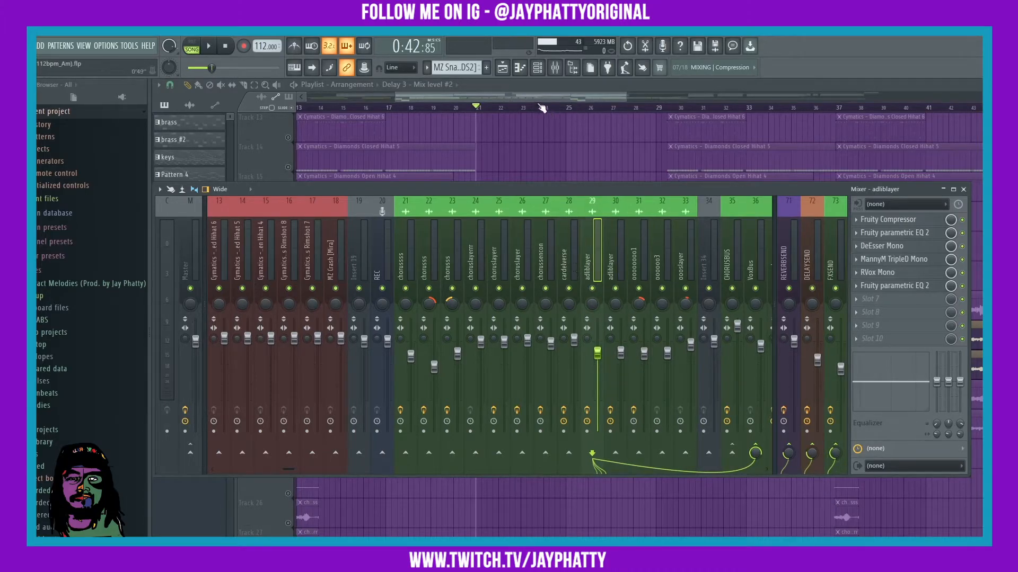
Close the mixer and place the playhead at bar 51, near the start of the phattyverse clip
{"action": "left_click", "coordinate": [513, 89]}
{"action": "scroll", "coordinate": [484, 116], "scroll_direction": "down", "scroll_amount": 4}
{"action": "scroll", "coordinate": [503, 118], "scroll_direction": "down", "scroll_amount": 3}
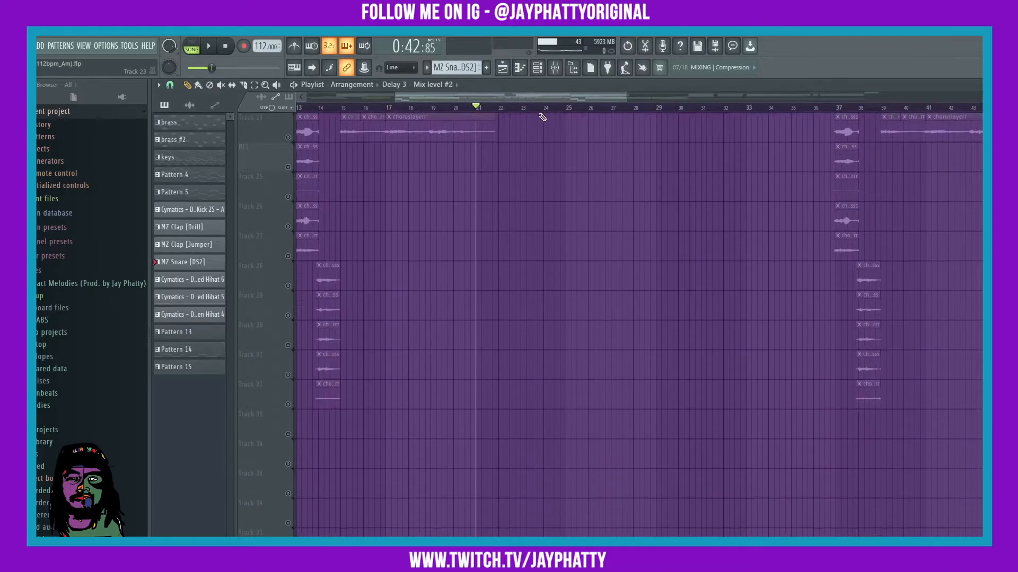
{"action": "scroll", "coordinate": [582, 109], "scroll_direction": "down", "scroll_amount": 4}
{"action": "scroll", "coordinate": [805, 234], "scroll_direction": "up", "scroll_amount": 5}
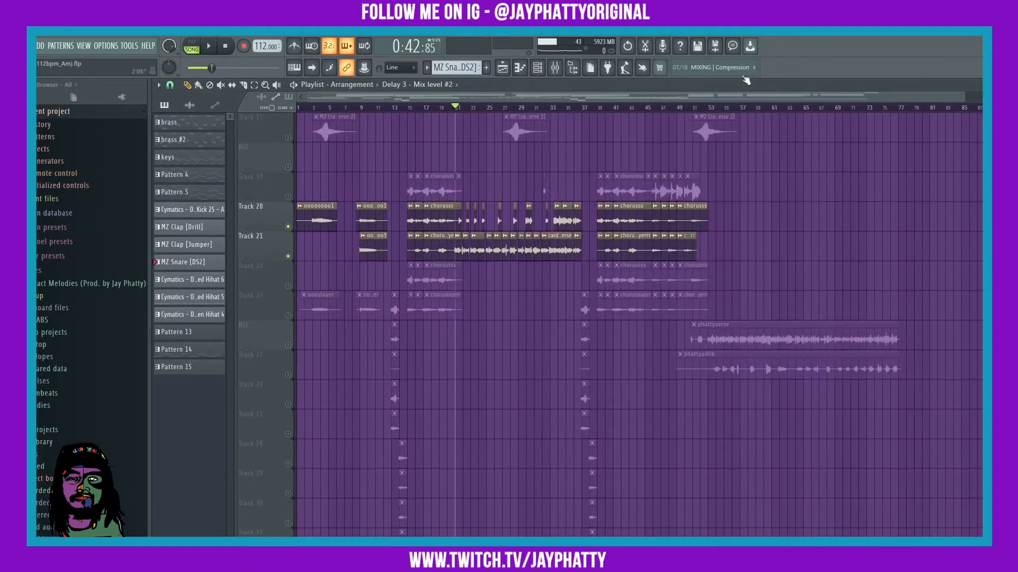
{"action": "left_click", "coordinate": [705, 109]}
{"action": "scroll", "coordinate": [705, 109], "scroll_direction": "up", "scroll_amount": 3}
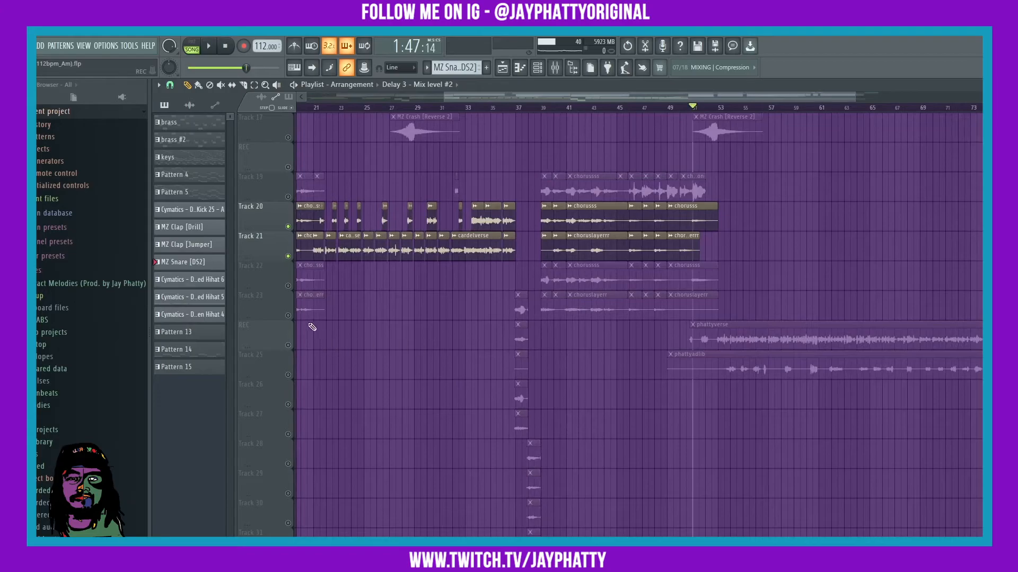
Clear the current solo, solo the track holding phattyverse, and enable Track 25 with phattyadlib
{"action": "left_click", "coordinate": [290, 376]}
{"action": "right_click", "coordinate": [290, 376]}
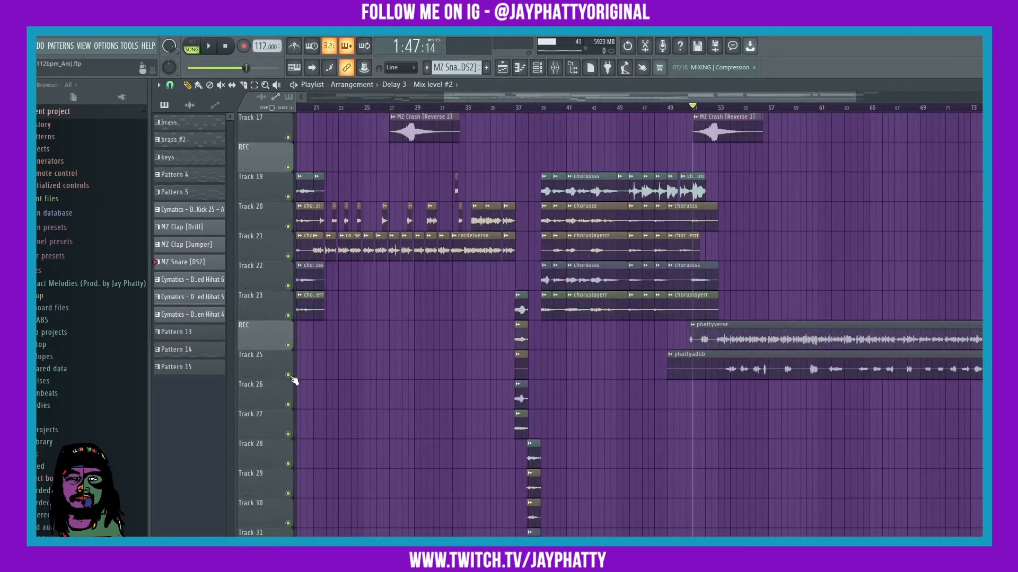
{"action": "right_click", "coordinate": [288, 345]}
{"action": "left_click", "coordinate": [288, 375]}
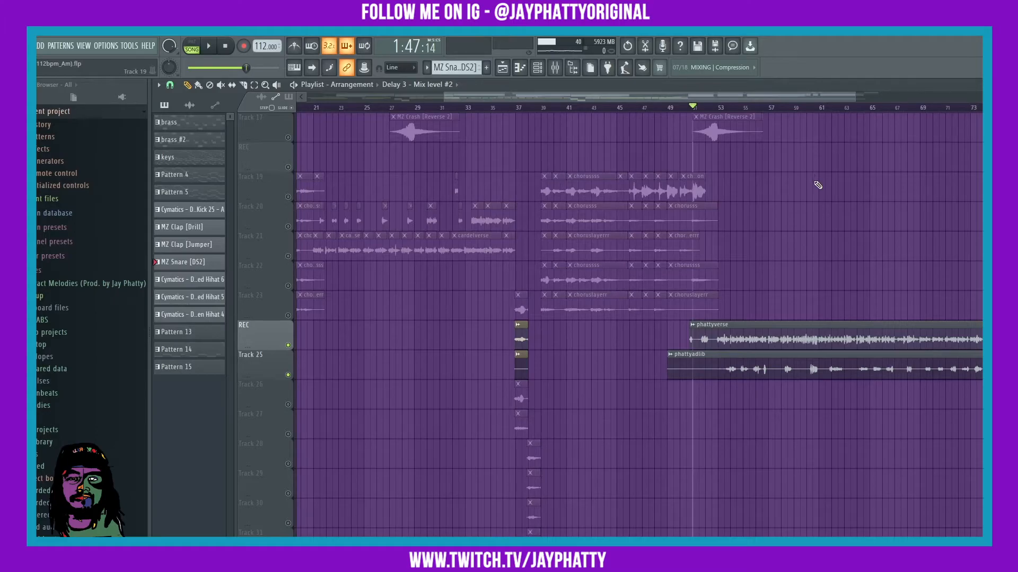
Play the phattyverse and phattyadlib tracks together from bar 53
{"action": "left_click", "coordinate": [721, 109]}
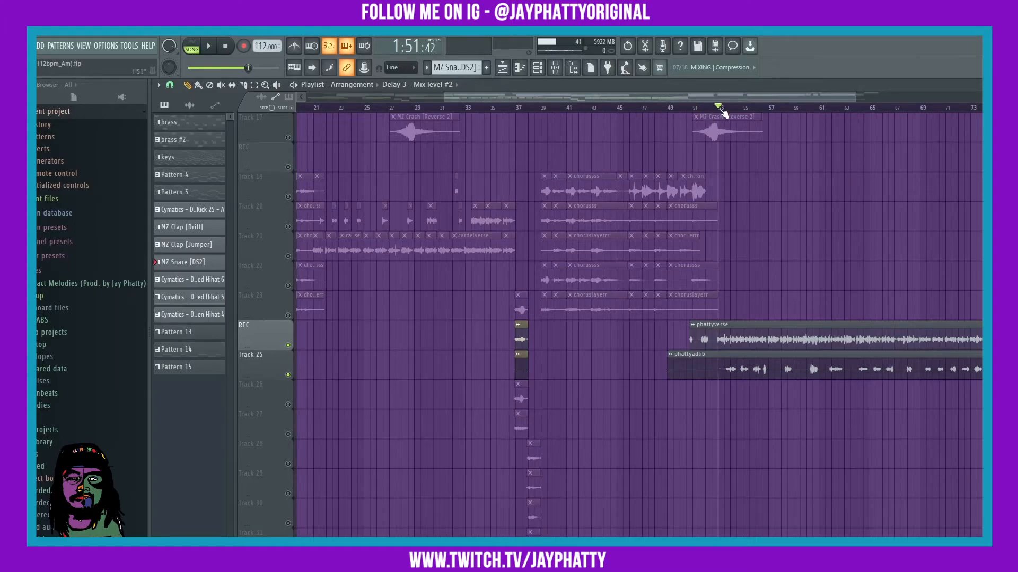
{"action": "key", "text": "space"}
{"action": "scroll", "coordinate": [793, 144], "scroll_direction": "down", "scroll_amount": 2}
{"action": "scroll", "coordinate": [768, 201], "scroll_direction": "up", "scroll_amount": 2}
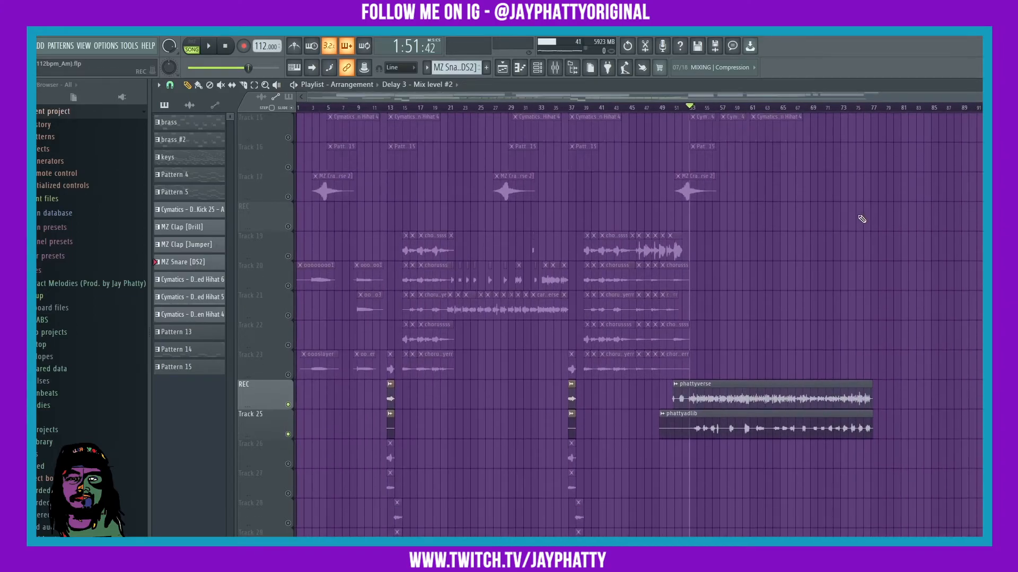